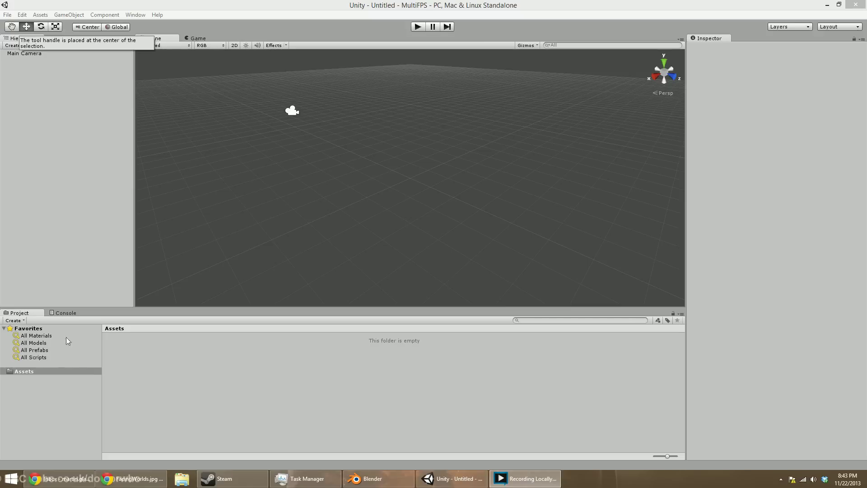
Open the About Unity information to check the installed version, and close it.
{"action": "left_click", "coordinate": [365, 4]}
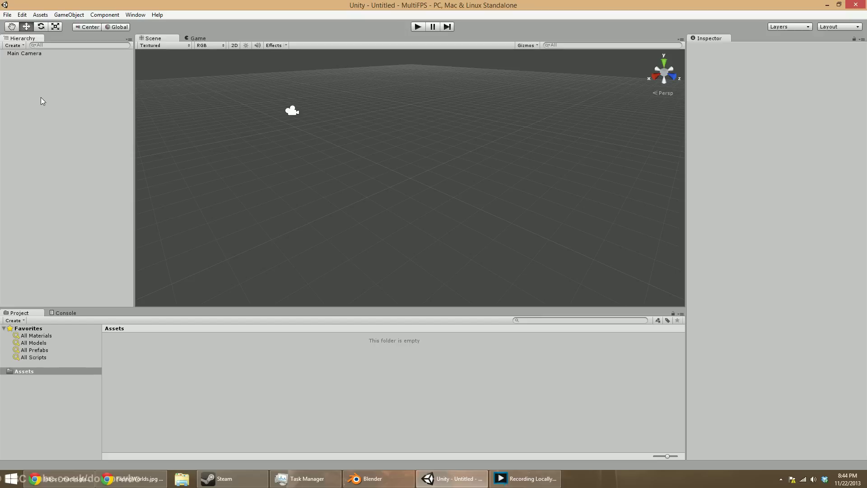
{"action": "left_click", "coordinate": [162, 17]}
{"action": "left_click", "coordinate": [183, 25]}
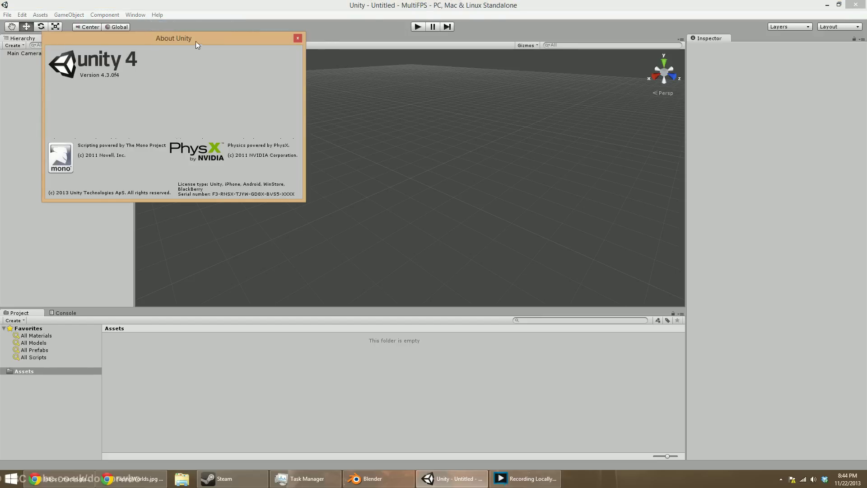
{"action": "left_click_drag", "start_coordinate": [196, 41], "coordinate": [463, 106]}
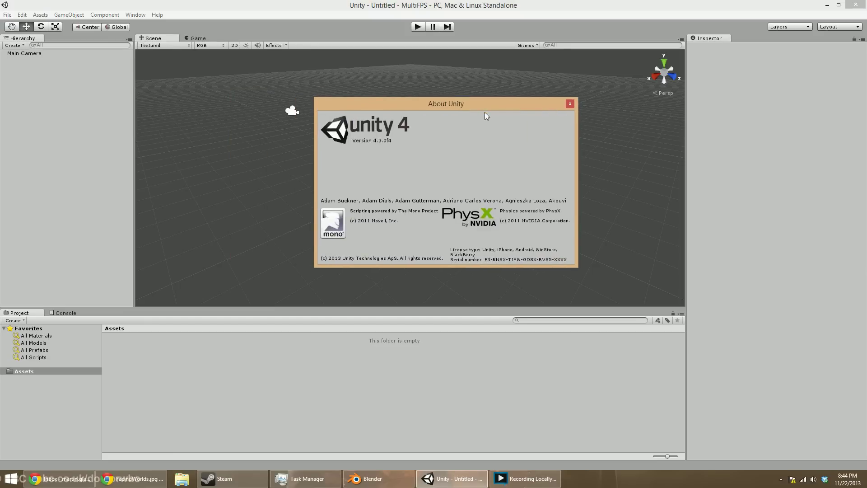
{"action": "left_click", "coordinate": [570, 104]}
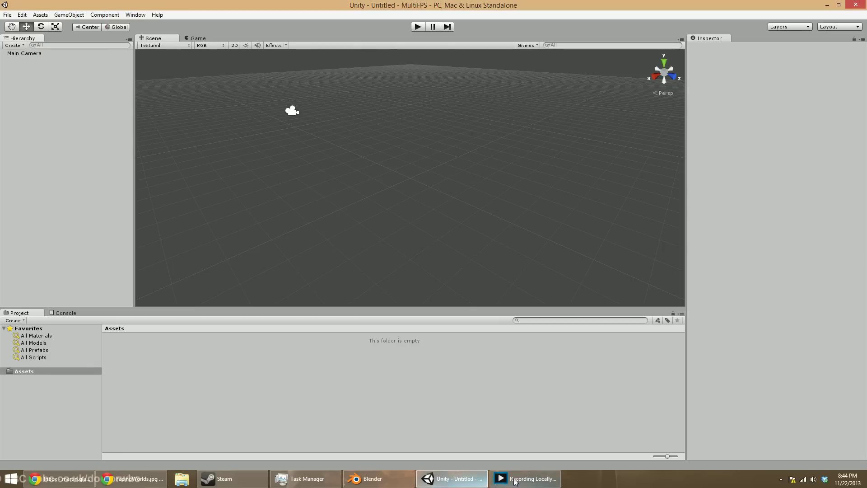
Switch to Blender, check its version on the splash screen and dismiss the splash.
{"action": "left_click", "coordinate": [379, 478]}
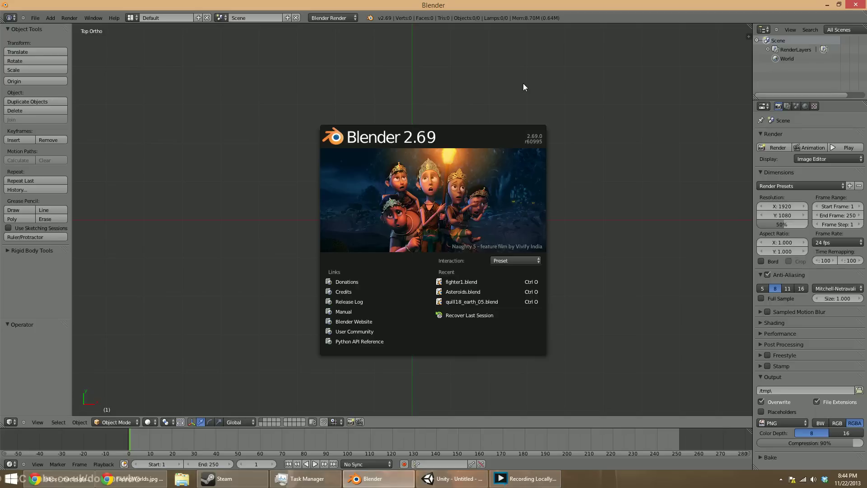
{"action": "left_click", "coordinate": [476, 174]}
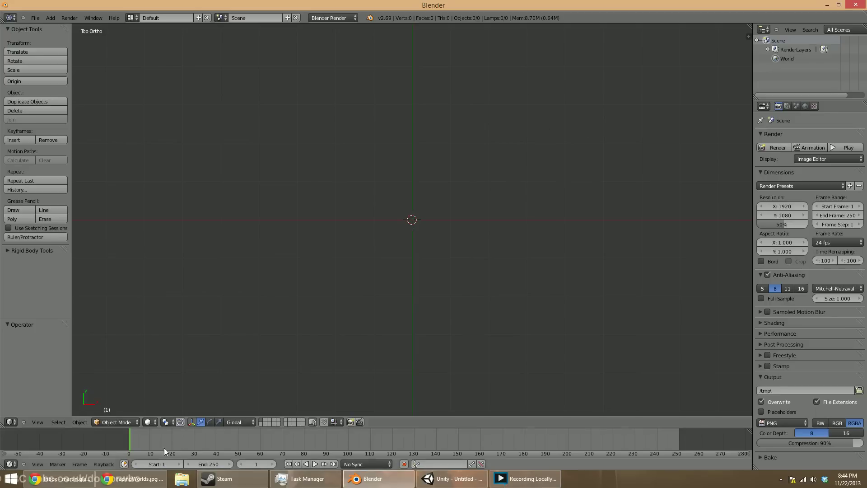
Switch to Chrome and compare the two Facing Worlds reference images, FacingWorlds.jpg and ctfface3screenshot3.jpg.
{"action": "left_click", "coordinate": [150, 478]}
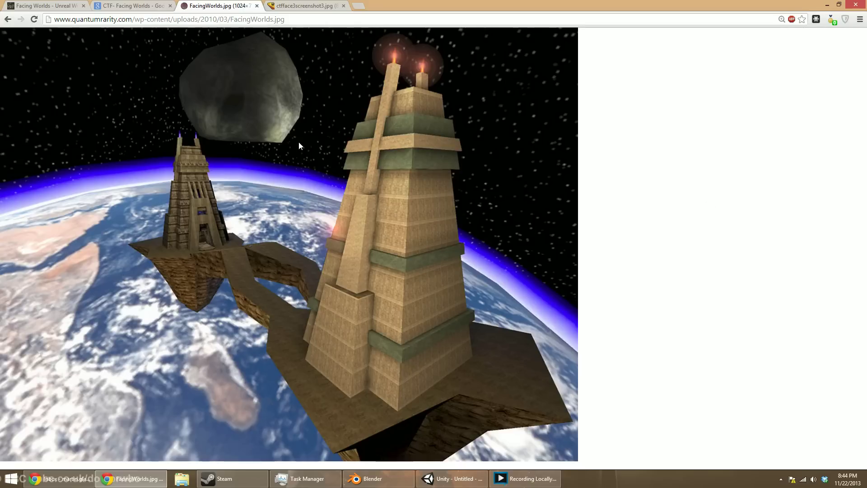
{"action": "key", "text": "ctrl+Tab"}
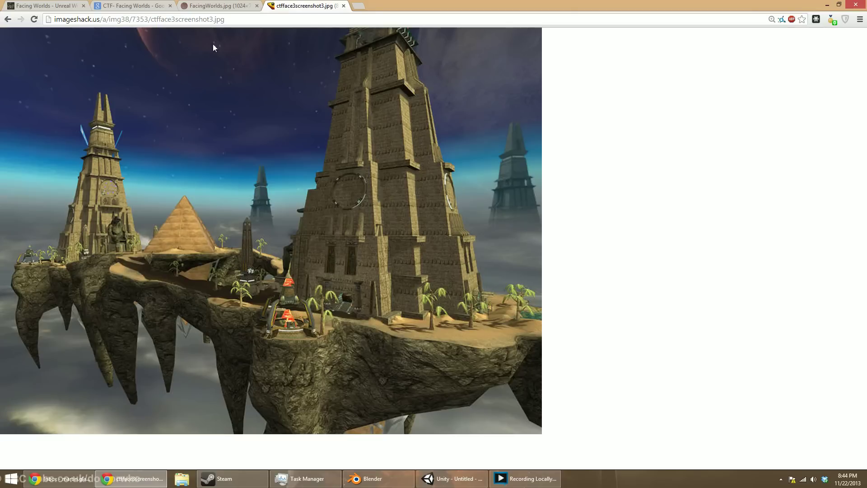
{"action": "left_click", "coordinate": [208, 5]}
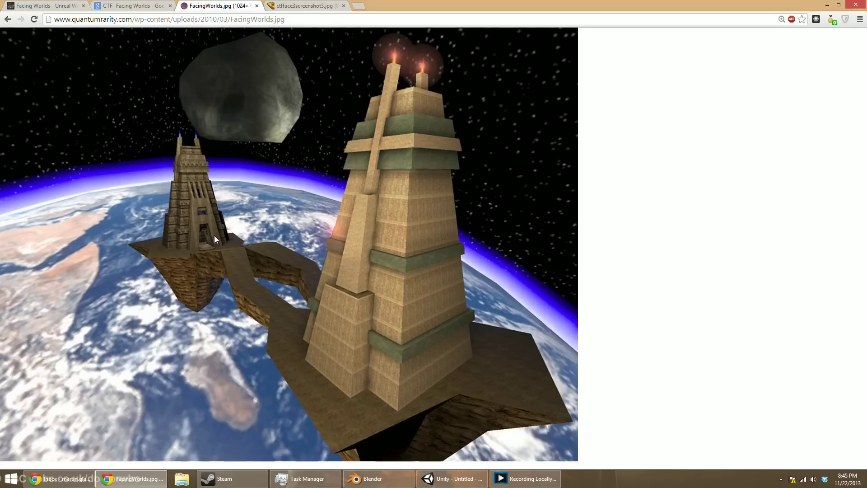
Switch to Unity and import the complete Character Controller package into the project.
{"action": "left_click", "coordinate": [452, 478]}
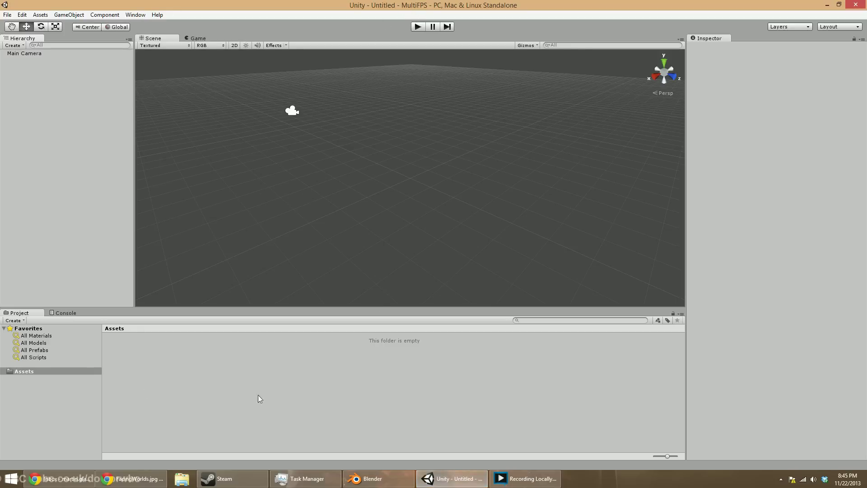
{"action": "left_click", "coordinate": [440, 369]}
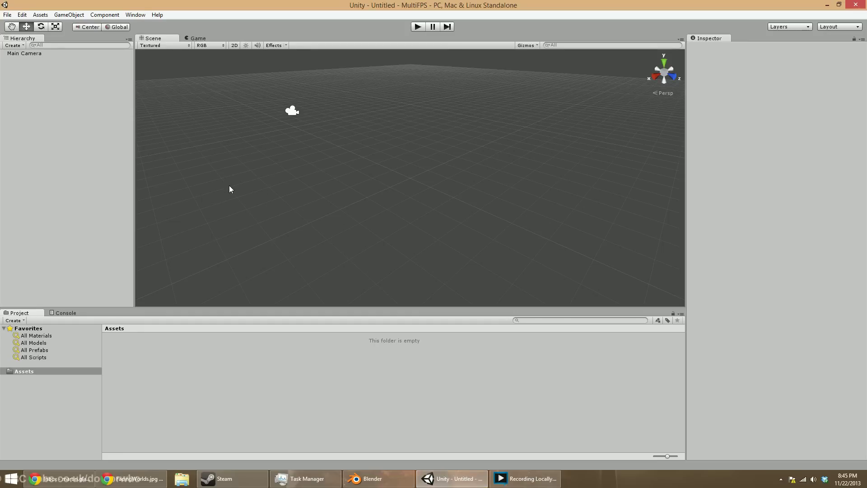
{"action": "left_click", "coordinate": [41, 15]}
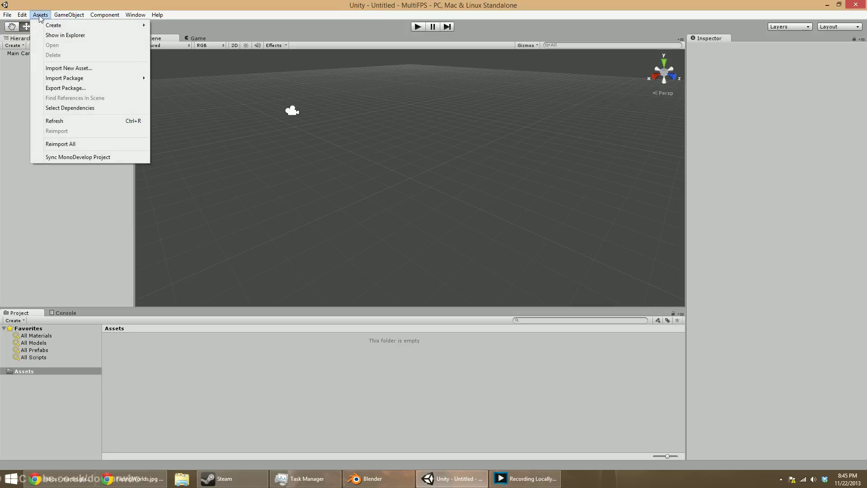
{"action": "mouse_move", "coordinate": [58, 80]}
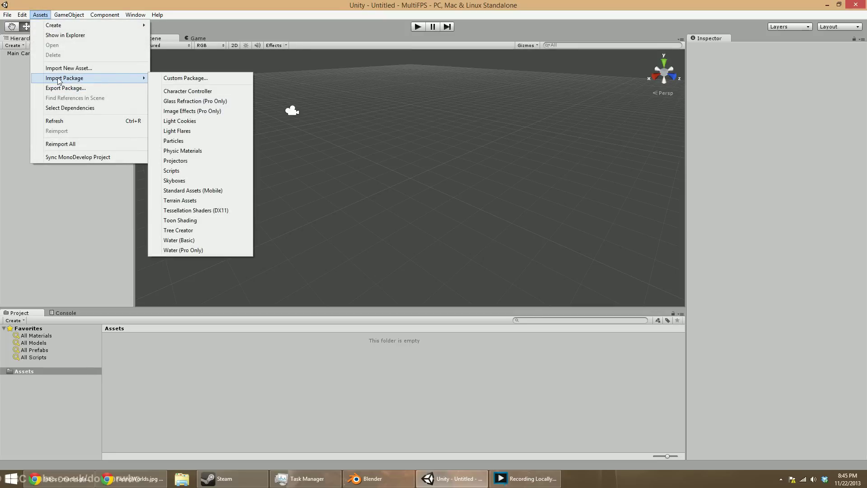
{"action": "left_click", "coordinate": [176, 91]}
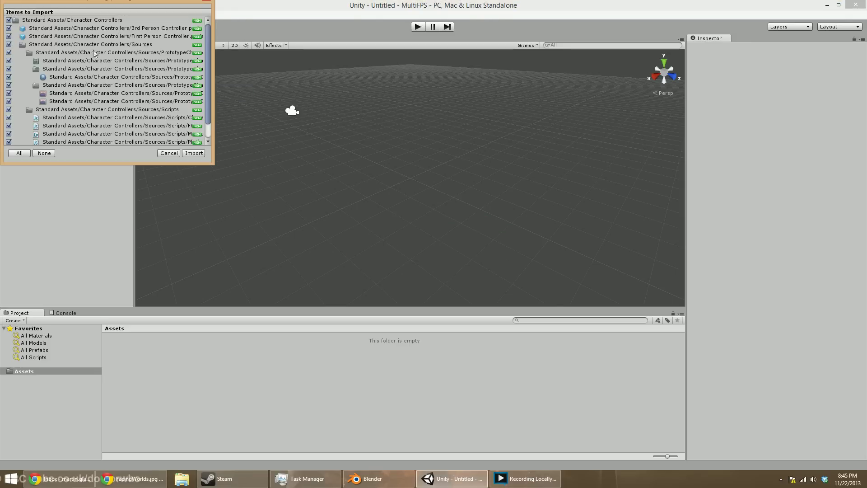
{"action": "left_click", "coordinate": [192, 153]}
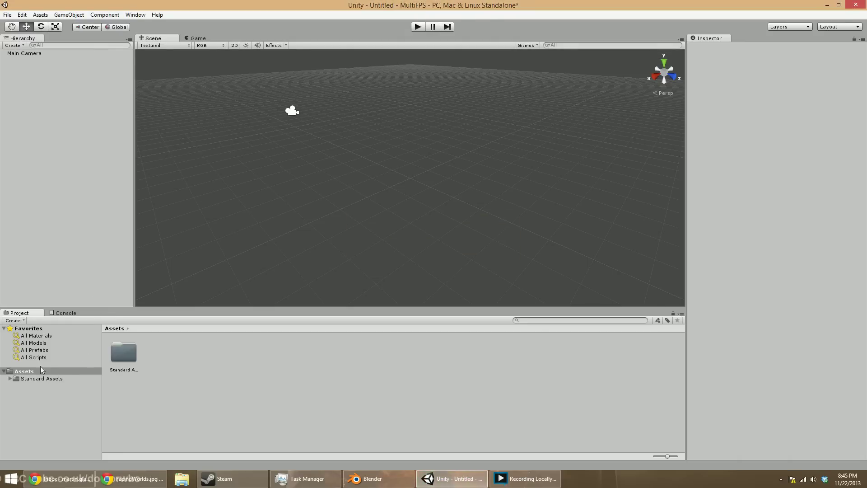
Examine the imported Character Controllers folder, including the 3rd Person Controller prefab and the PrototypeCharacter sources, and collapse the folders again.
{"action": "left_click", "coordinate": [10, 380]}
{"action": "left_click", "coordinate": [16, 386]}
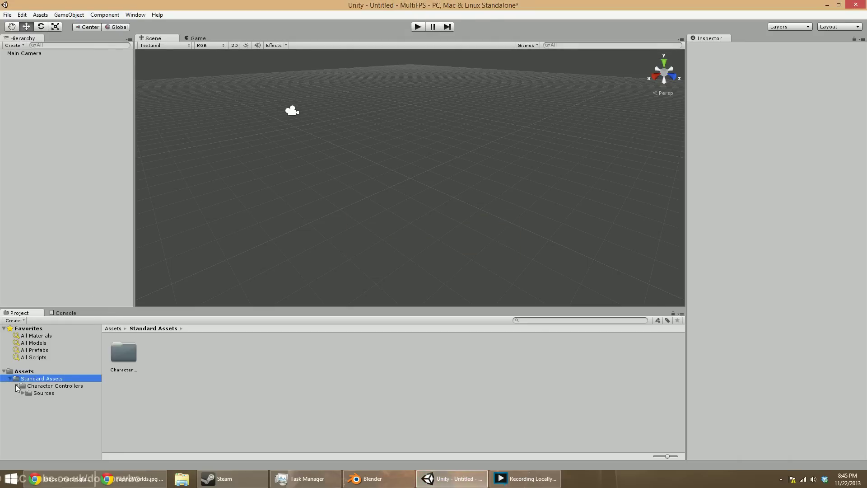
{"action": "left_click", "coordinate": [32, 386]}
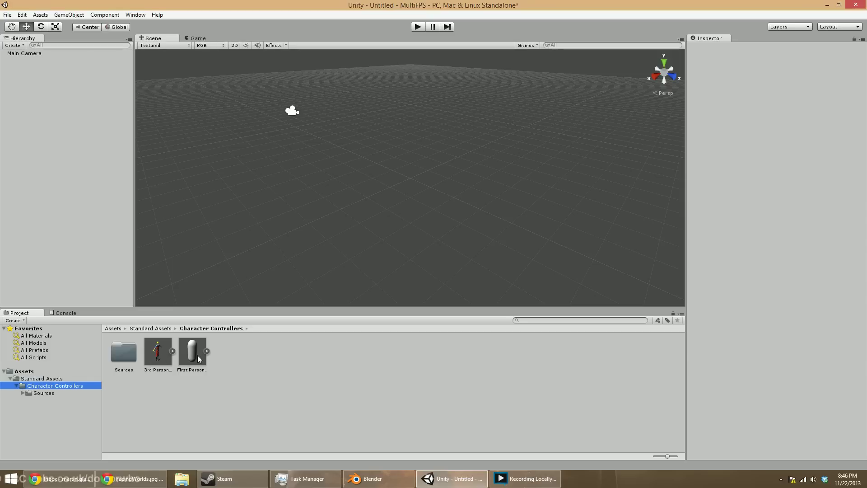
{"action": "left_click", "coordinate": [158, 355]}
{"action": "left_click", "coordinate": [23, 394]}
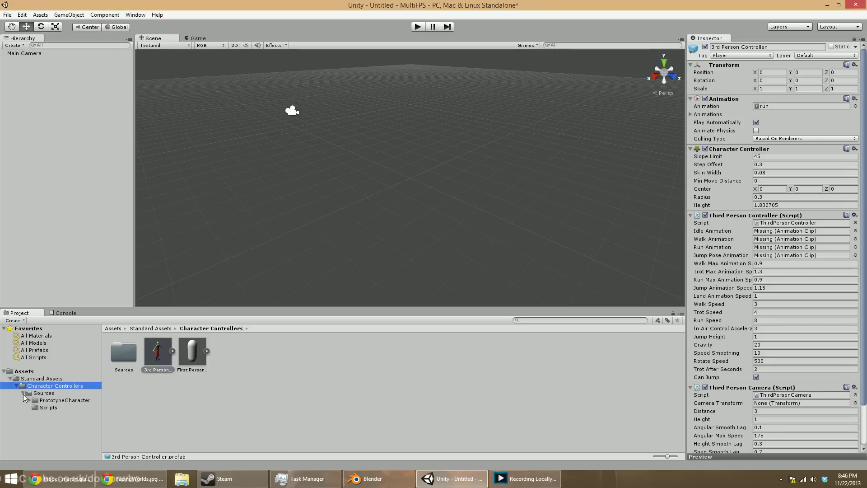
{"action": "left_click", "coordinate": [21, 394]}
{"action": "left_click", "coordinate": [63, 401]}
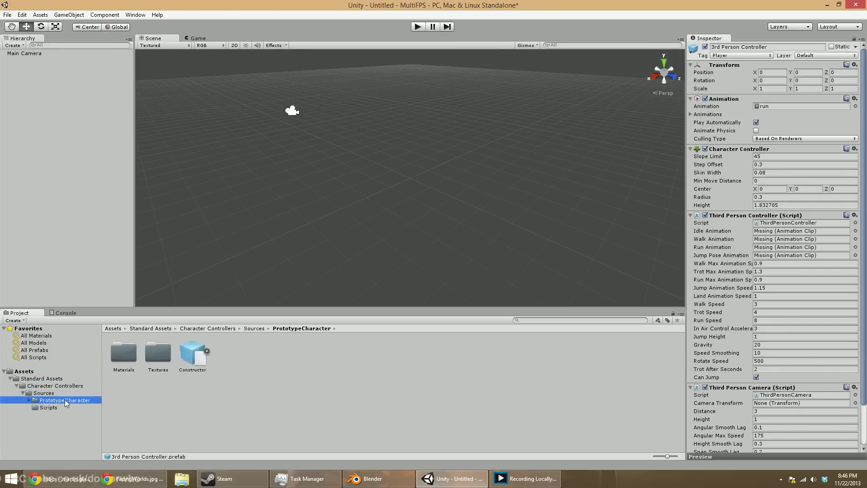
{"action": "left_click", "coordinate": [15, 384]}
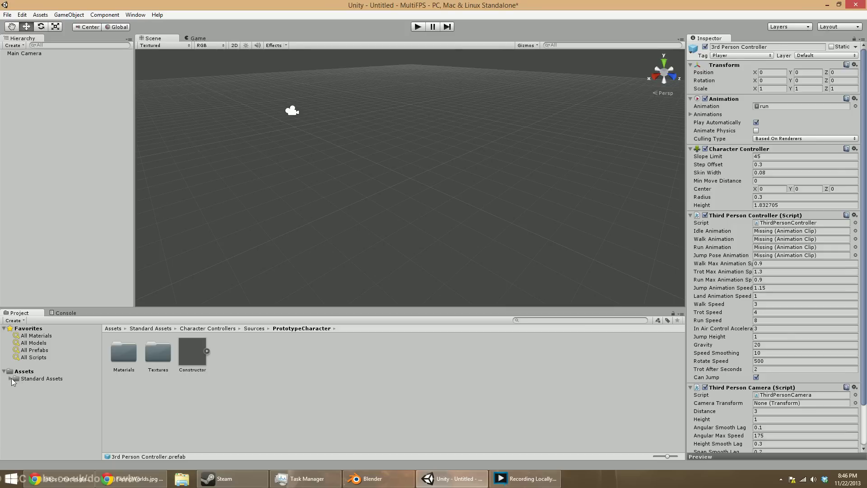
{"action": "left_click", "coordinate": [11, 379]}
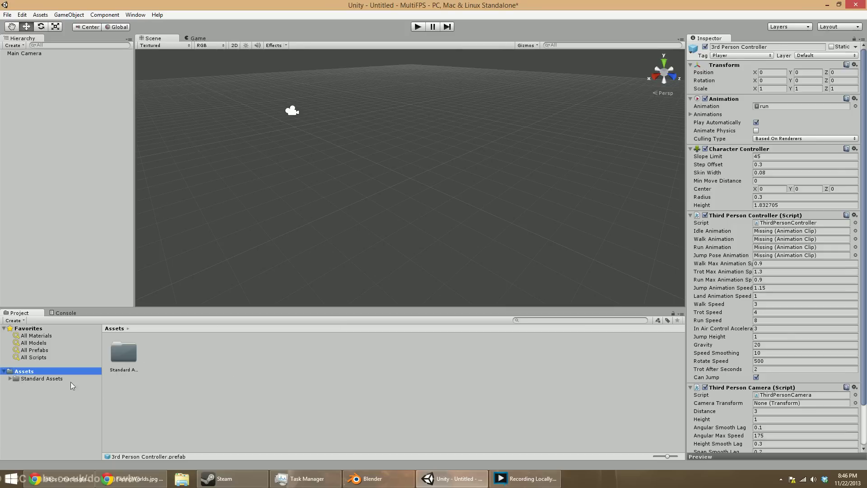
Clear the selection, open the Asset Store and make its window taller.
{"action": "left_click", "coordinate": [63, 147]}
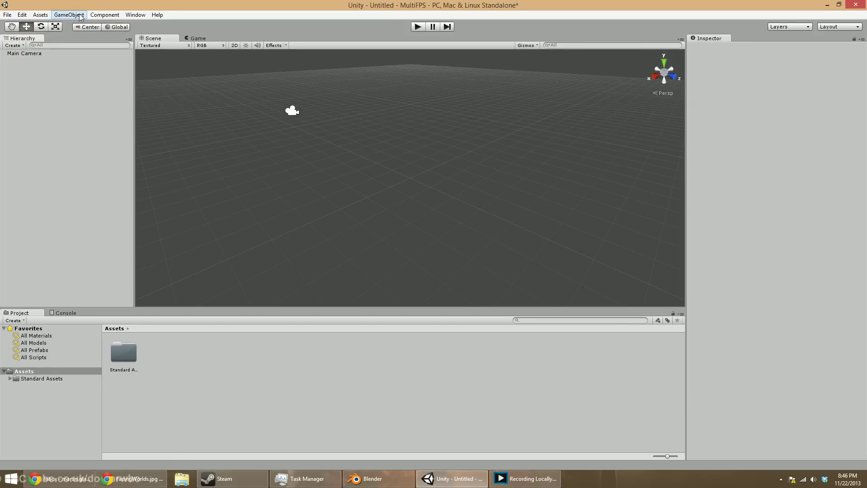
{"action": "left_click", "coordinate": [136, 15]}
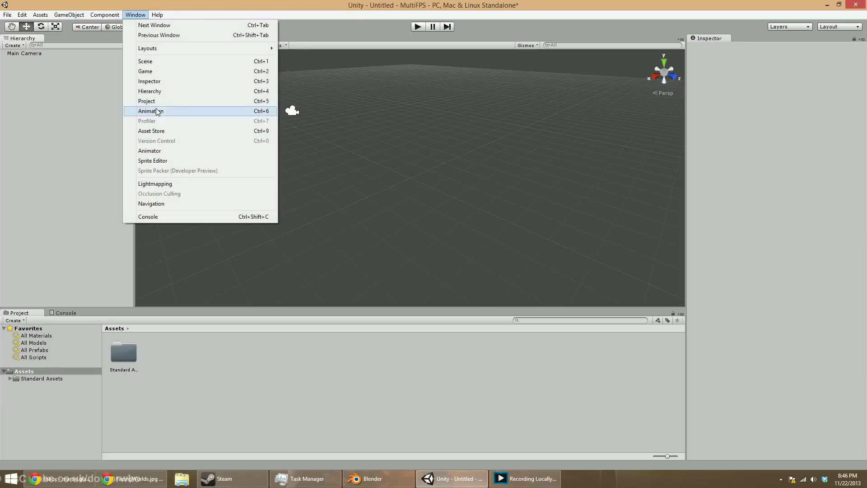
{"action": "left_click", "coordinate": [165, 131]}
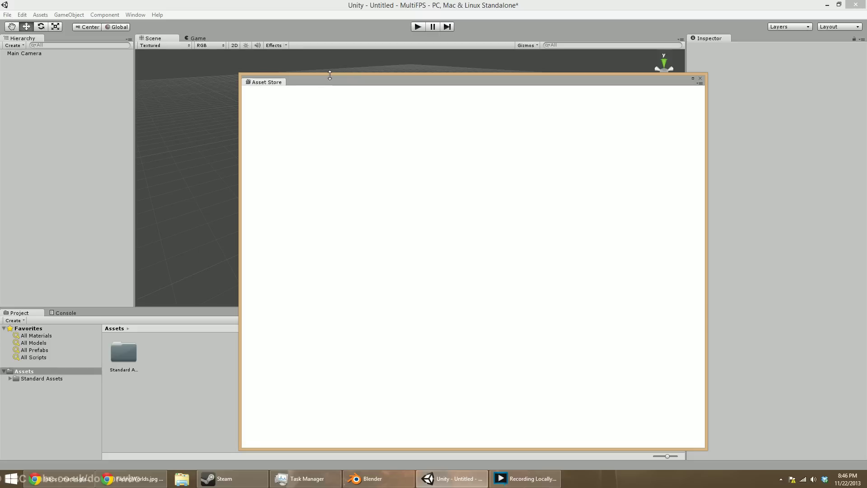
{"action": "left_click_drag", "start_coordinate": [330, 75], "coordinate": [322, 40]}
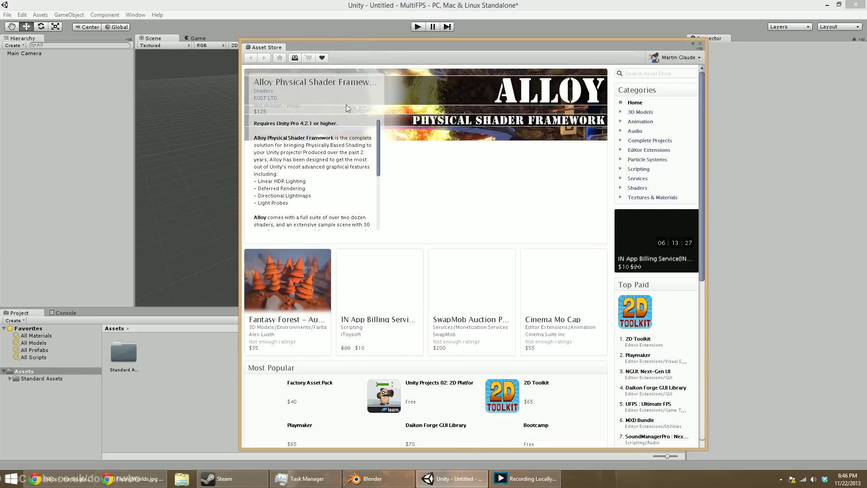
Search the Asset Store for "photon unity networking" and open the Photon Unity Networking Free package page.
{"action": "left_click", "coordinate": [643, 76]}
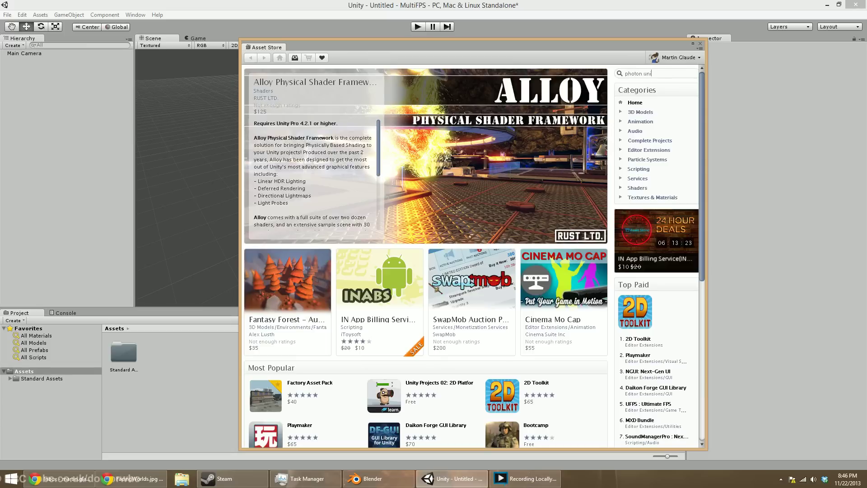
{"action": "type", "text": "ing"}
{"action": "key", "text": "Return"}
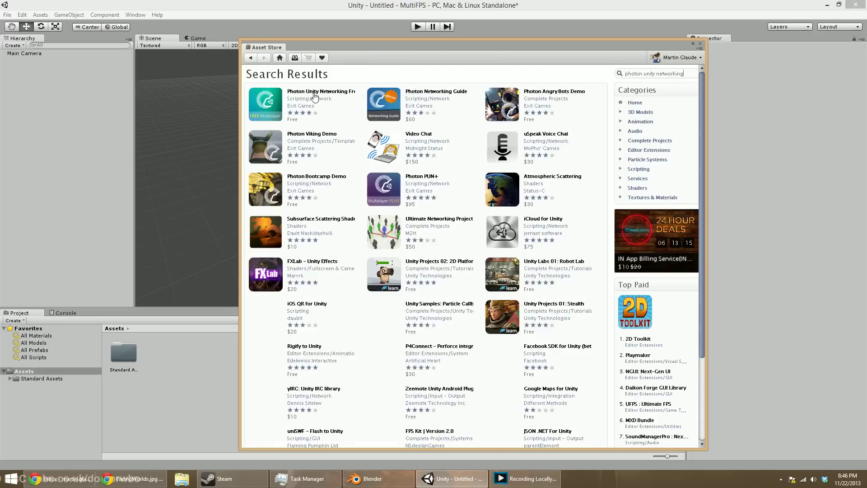
{"action": "left_click", "coordinate": [316, 95]}
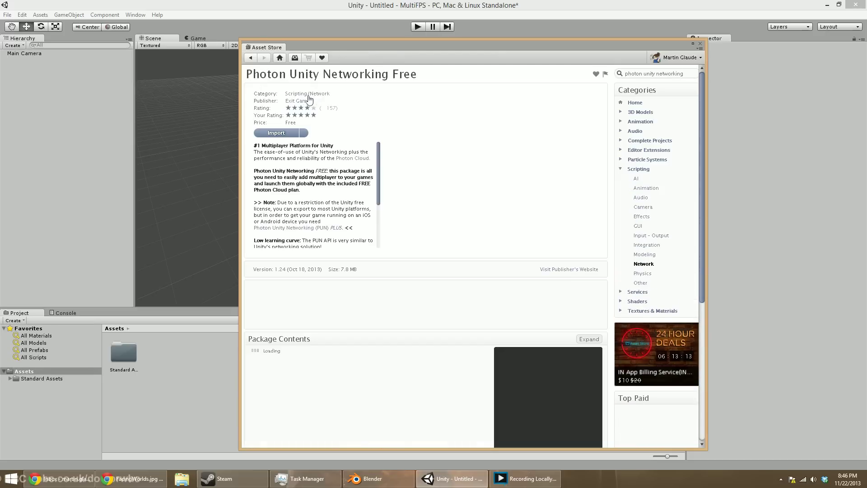
Import all items of the Photon Unity Networking Free package into the project.
{"action": "left_click", "coordinate": [276, 133]}
{"action": "left_click", "coordinate": [285, 135]}
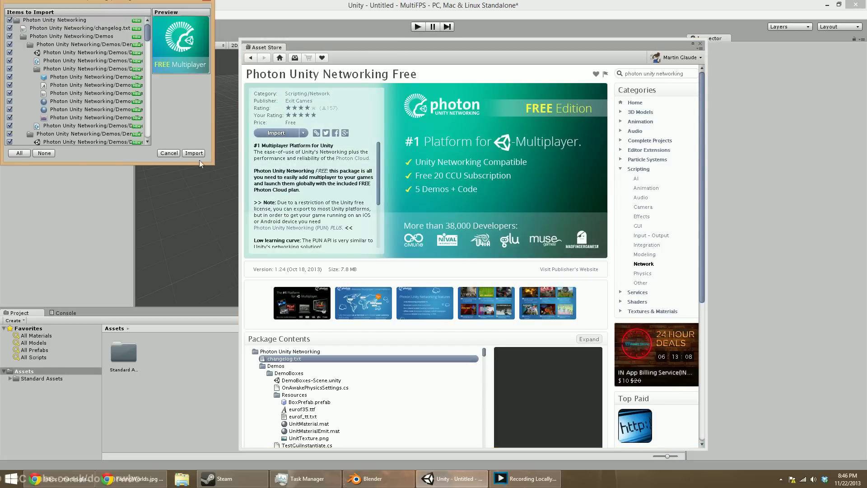
{"action": "left_click", "coordinate": [192, 152]}
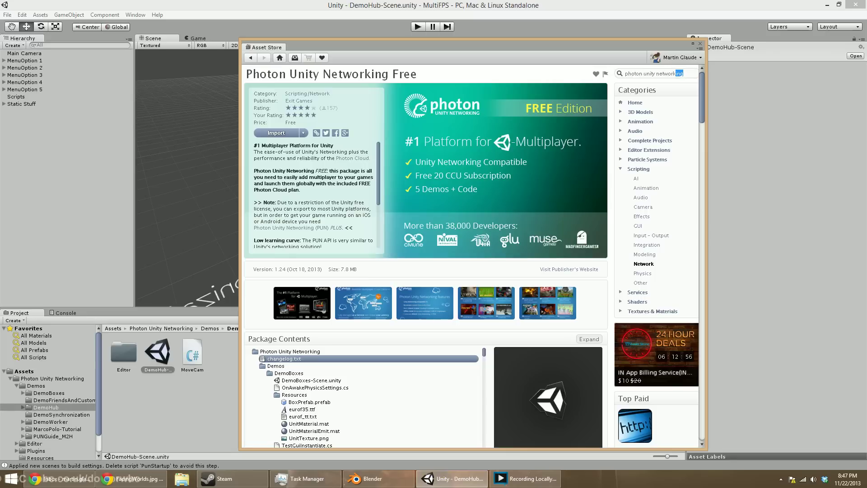
Search the Asset Store for "18 substances" and open the 18 FREE Substances package page.
{"action": "left_click", "coordinate": [644, 73]}
{"action": "type", "text": "18 substances"}
{"action": "key", "text": "Return"}
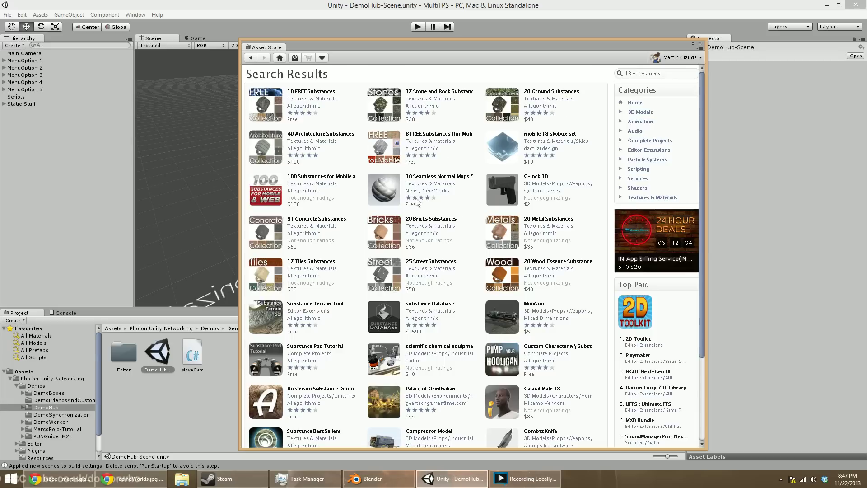
{"action": "left_click", "coordinate": [305, 91]}
Import all items of the 18 FREE Substances package and close the Asset Store.
{"action": "left_click", "coordinate": [277, 133]}
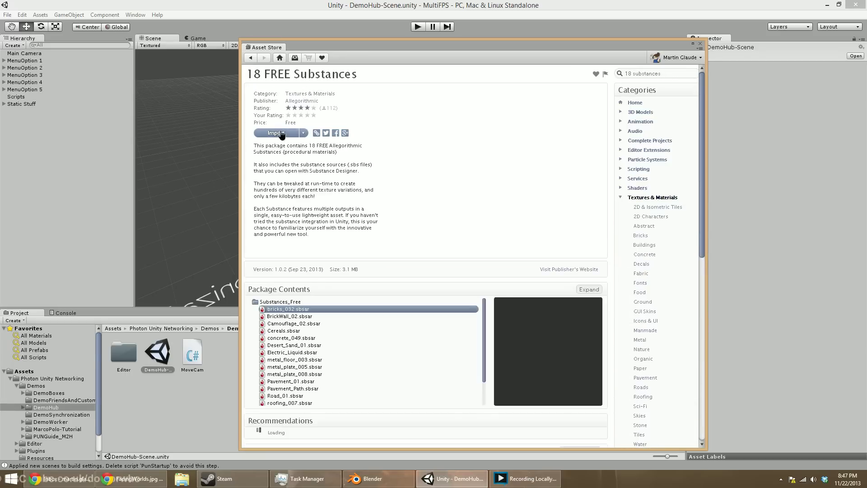
{"action": "left_click", "coordinate": [193, 153]}
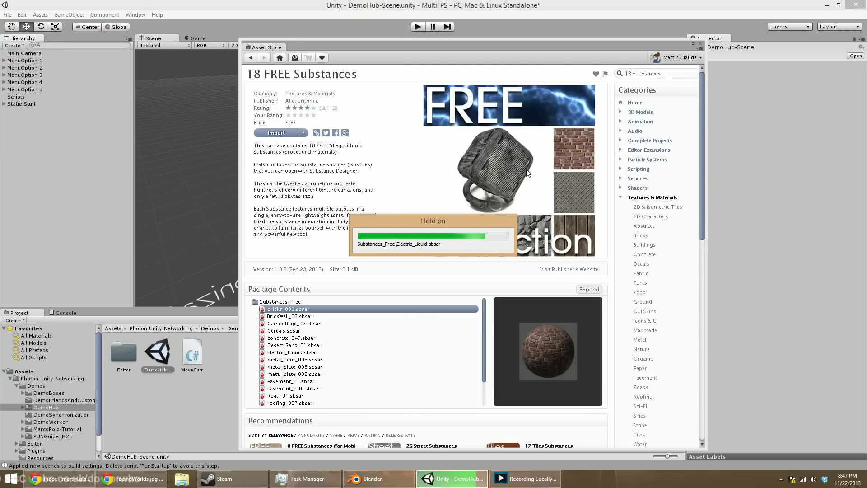
{"action": "left_click", "coordinate": [700, 45]}
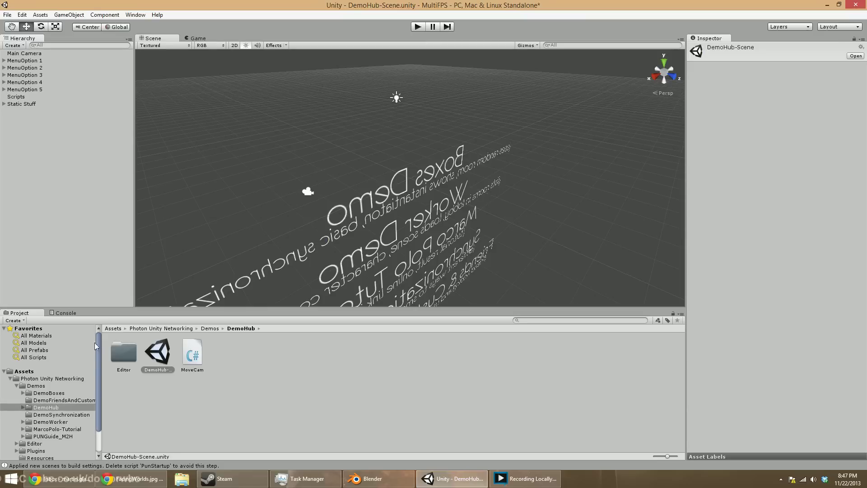
{"action": "scroll", "coordinate": [69, 368], "scroll_direction": "down", "scroll_amount": 2}
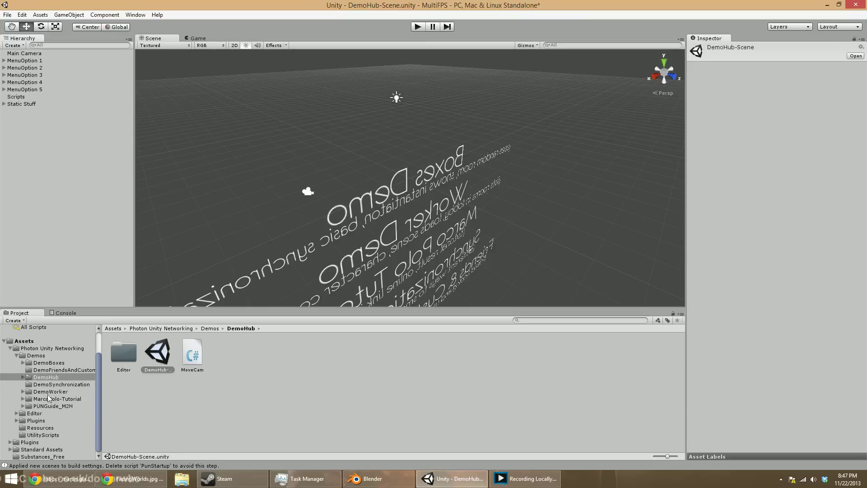
Open the Substances_Free folder and set the Bricks_X property of the BrickWall_02 substance to 8.
{"action": "left_click", "coordinate": [17, 457]}
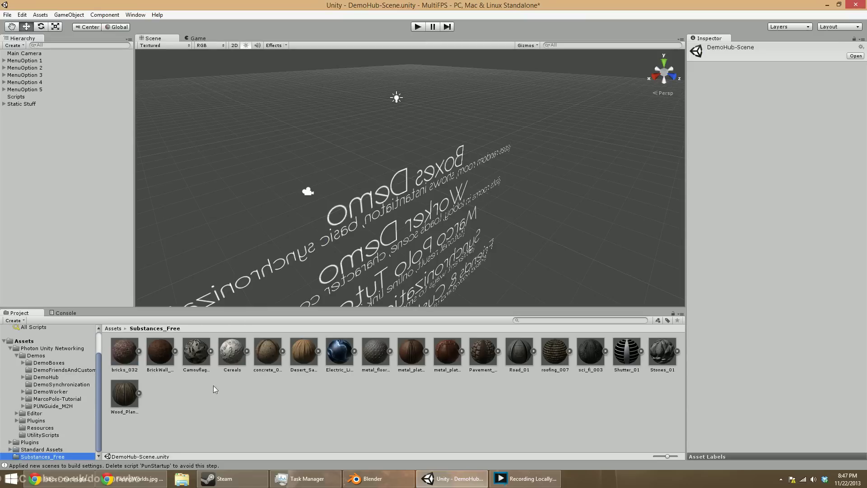
{"action": "left_click", "coordinate": [161, 353]}
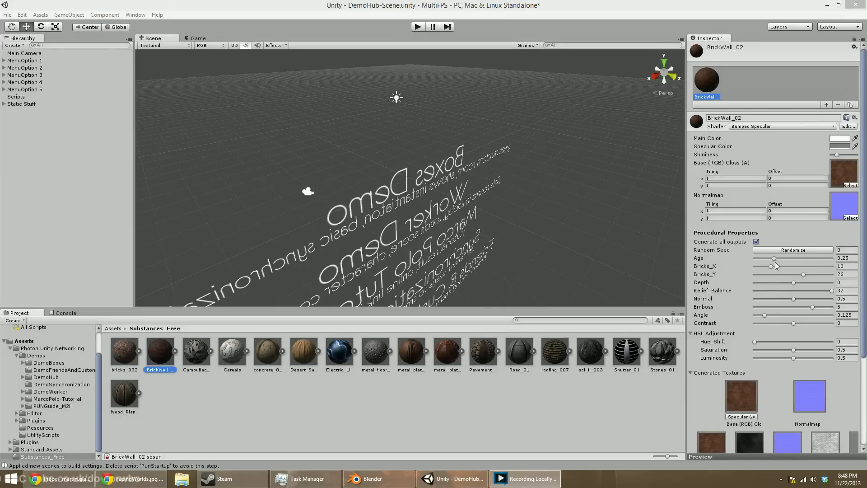
{"action": "mouse_move", "coordinate": [770, 267]}
{"action": "left_mouse_down"}
{"action": "mouse_move", "coordinate": [793, 267]}
{"action": "mouse_move", "coordinate": [766, 267]}
{"action": "left_mouse_up"}
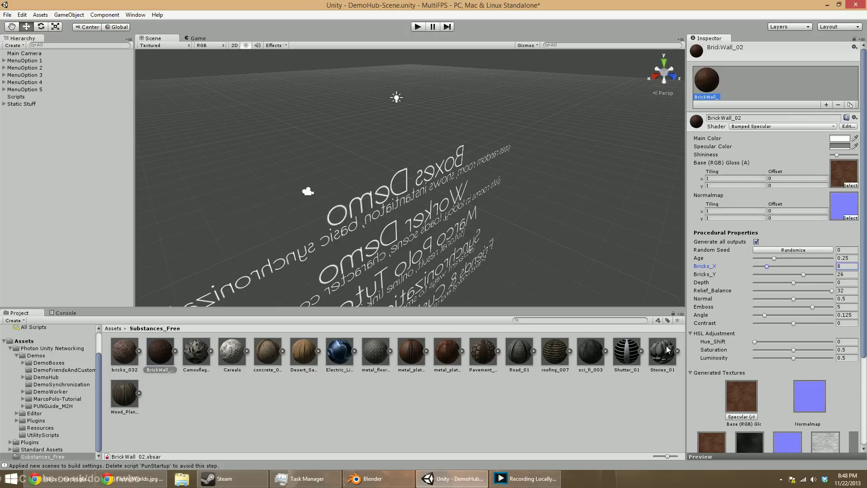
Examine the procedural properties of the metal_floor_003 and Stones_01 substances.
{"action": "left_click", "coordinate": [371, 353]}
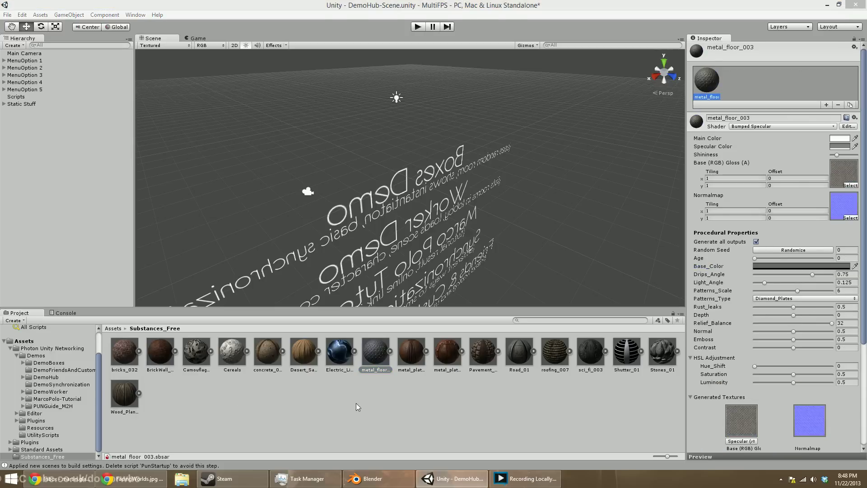
{"action": "left_click", "coordinate": [662, 351]}
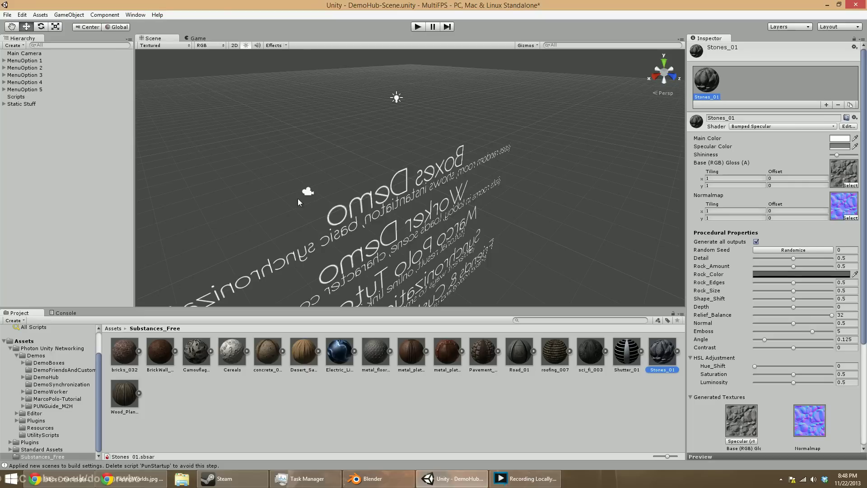
{"action": "left_click_drag", "start_coordinate": [297, 198], "coordinate": [330, 149], "text": "alt"}
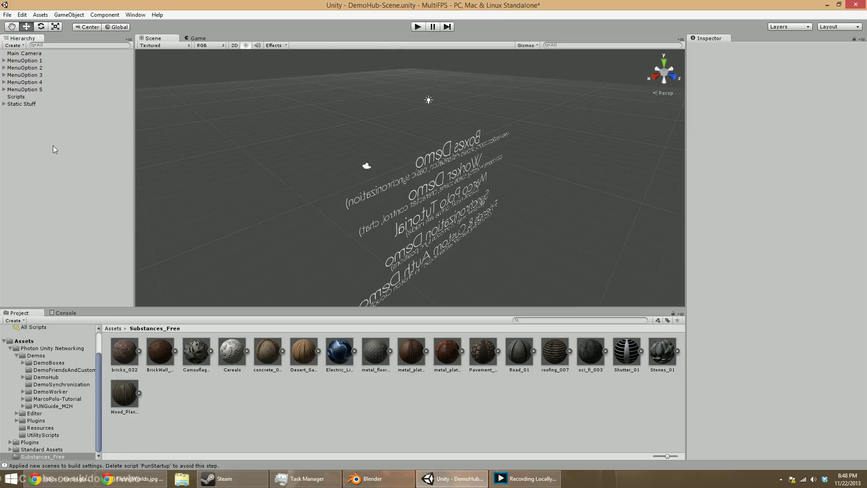
Create a new empty scene and discard the unsaved changes to DemoHub-Scene.
{"action": "left_click", "coordinate": [20, 15]}
{"action": "left_click", "coordinate": [18, 24]}
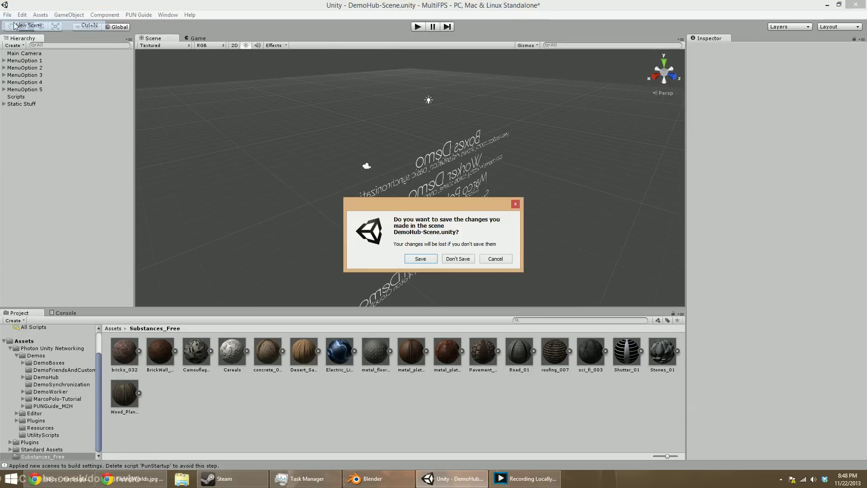
{"action": "left_click", "coordinate": [457, 258]}
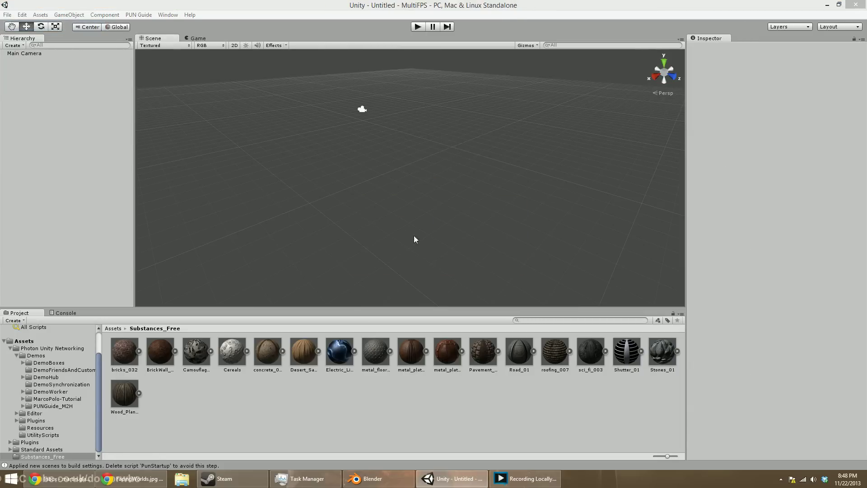
Save the new scene as default-scene in the project's Assets folder.
{"action": "left_click", "coordinate": [7, 15]}
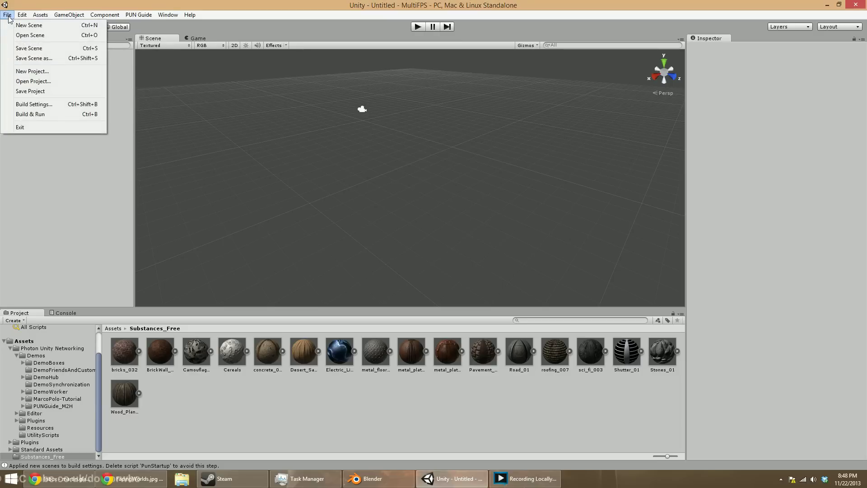
{"action": "left_click", "coordinate": [29, 48]}
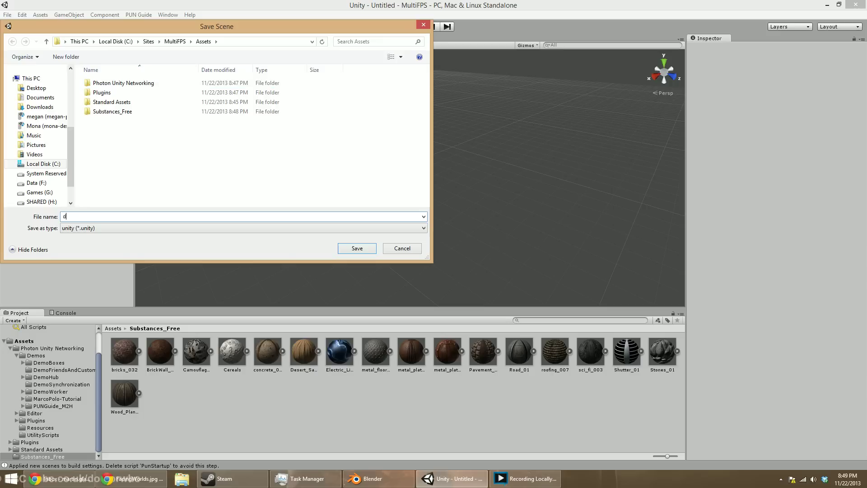
{"action": "key", "text": "Return"}
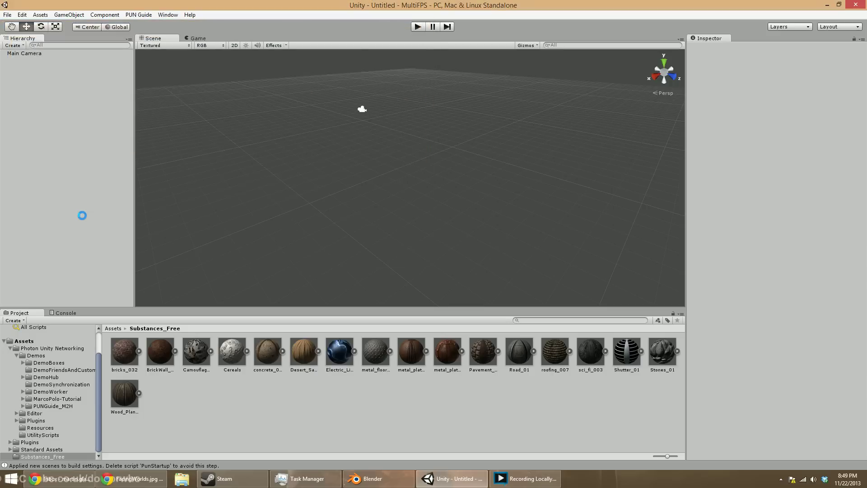
Create a folder named _IMPORTED directly inside the Assets folder.
{"action": "left_click", "coordinate": [33, 341]}
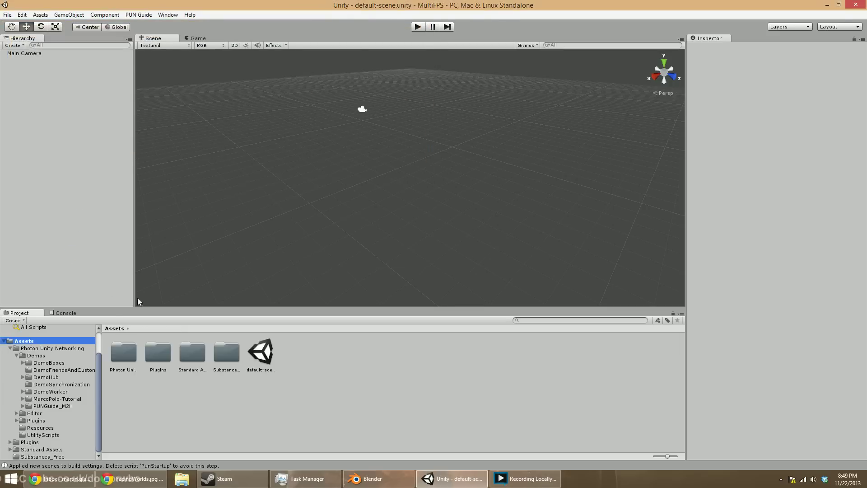
{"action": "left_click", "coordinate": [303, 370]}
{"action": "right_click", "coordinate": [319, 353]}
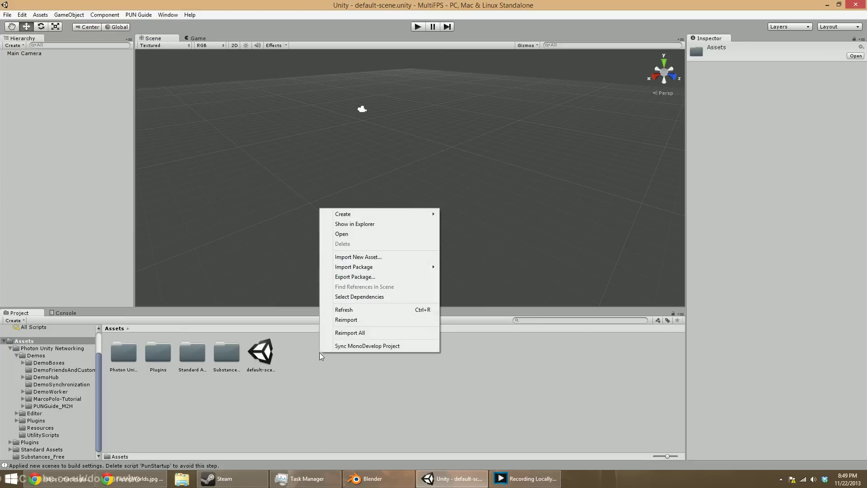
{"action": "mouse_move", "coordinate": [402, 215]}
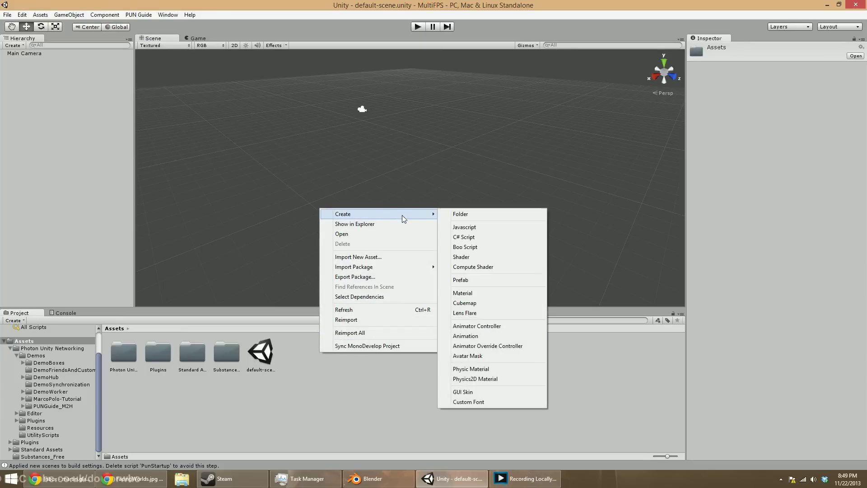
{"action": "left_click", "coordinate": [473, 214]}
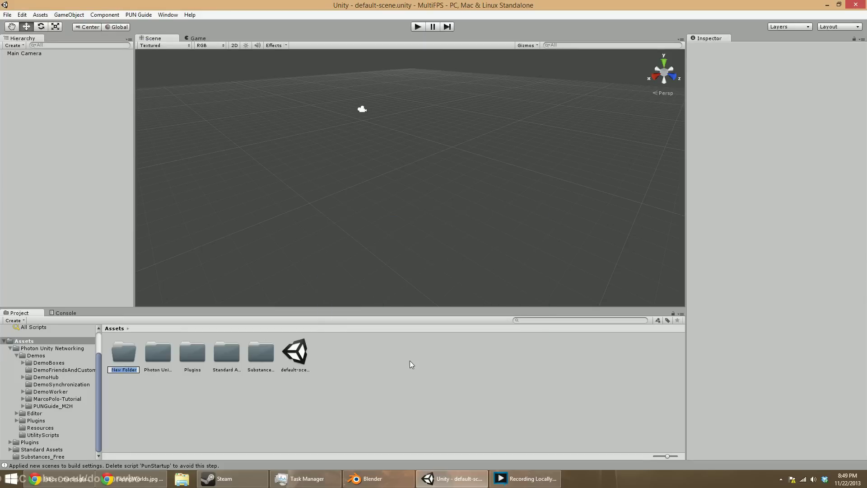
{"action": "key", "text": "BackSpace"}
{"action": "type", "text": "_IMPORTED"}
{"action": "key", "text": "Return"}
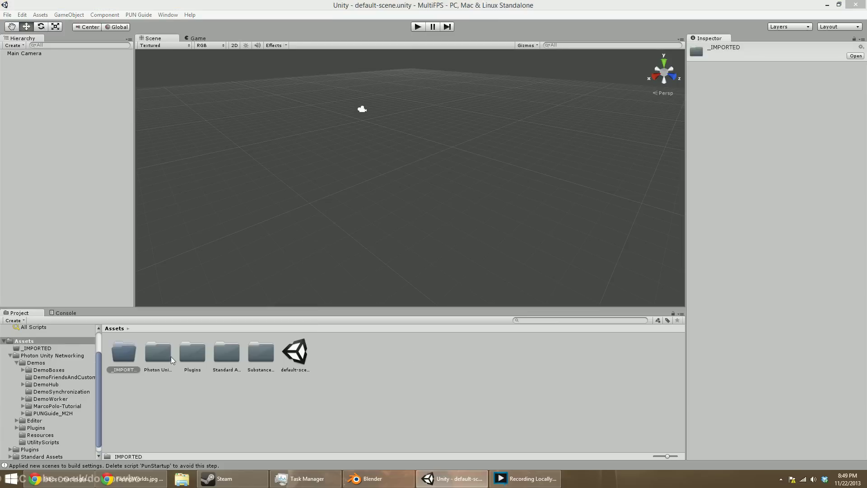
Move the Photon Unity Networking, Plugins, Standard Assets and Substances_Free folders into the _IMPORTED folder.
{"action": "left_click", "coordinate": [170, 356]}
{"action": "key", "text": "shift+Right"}
{"action": "key", "text": "shift+Right"}
{"action": "key", "text": "shift+Right"}
{"action": "left_click_drag", "start_coordinate": [140, 356], "coordinate": [127, 358]}
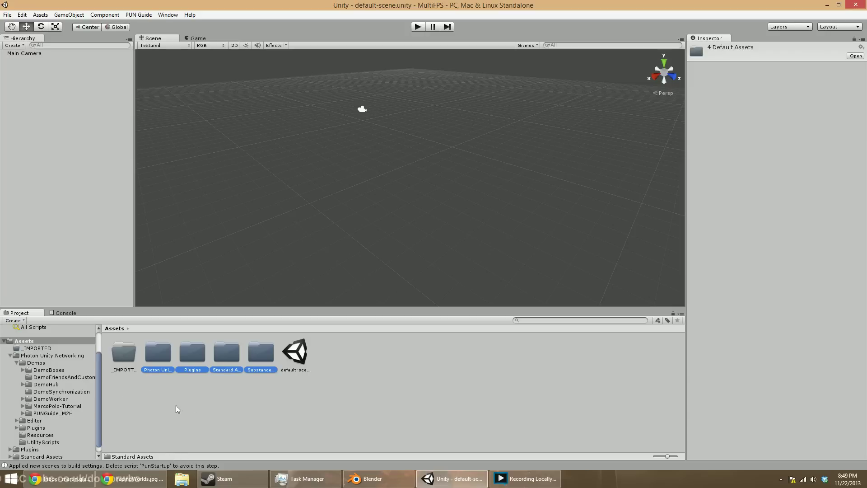
Open the _IMPORTED folder and collapse its Photon Unity Networking subfolder in the folder tree.
{"action": "left_click", "coordinate": [11, 379]}
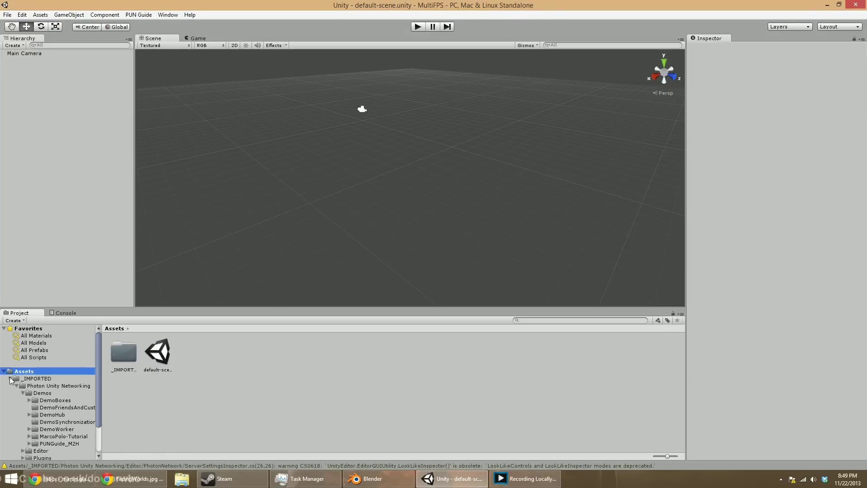
{"action": "left_click", "coordinate": [11, 379]}
{"action": "left_click", "coordinate": [16, 379]}
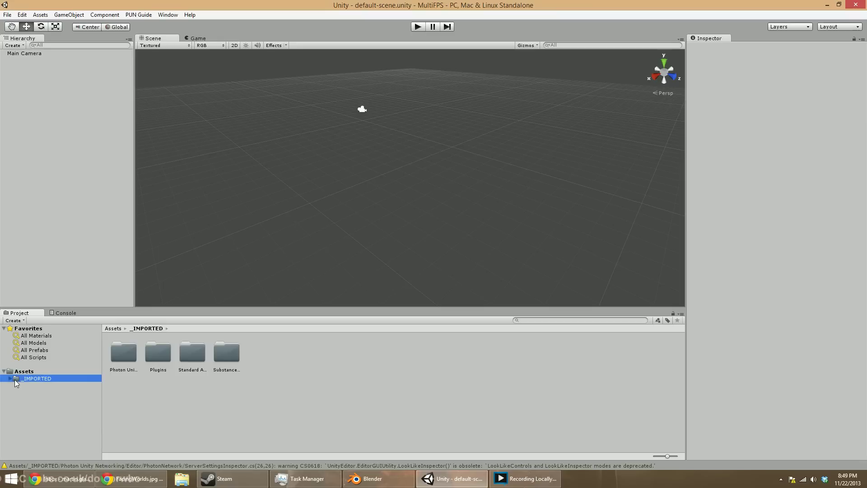
{"action": "left_click", "coordinate": [10, 378]}
{"action": "scroll", "coordinate": [32, 393], "scroll_direction": "down", "scroll_amount": 2}
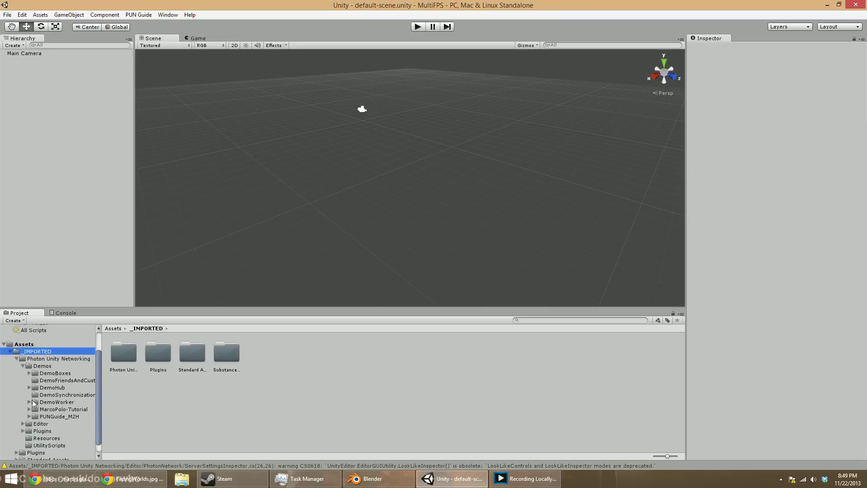
{"action": "scroll", "coordinate": [30, 394], "scroll_direction": "up", "scroll_amount": 2}
{"action": "left_click", "coordinate": [16, 386]}
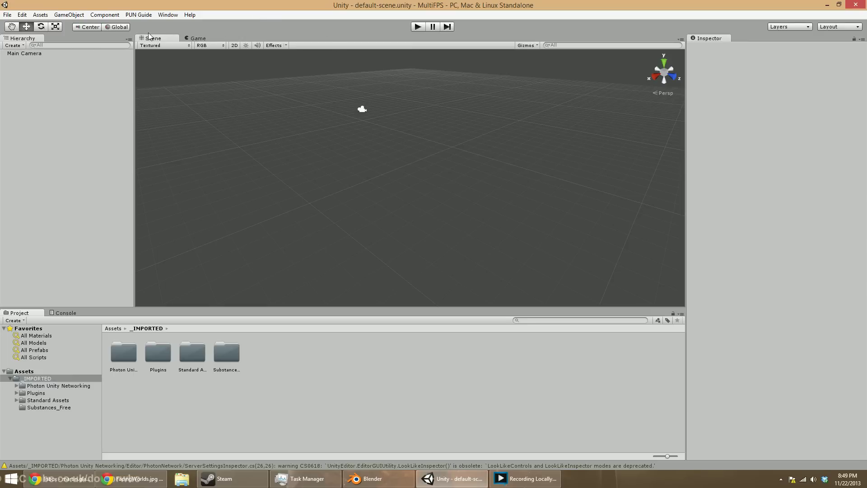
In the project's Editor Settings, set Version Control to Visible Meta Files and Asset Serialization to Force Text.
{"action": "left_click", "coordinate": [24, 16]}
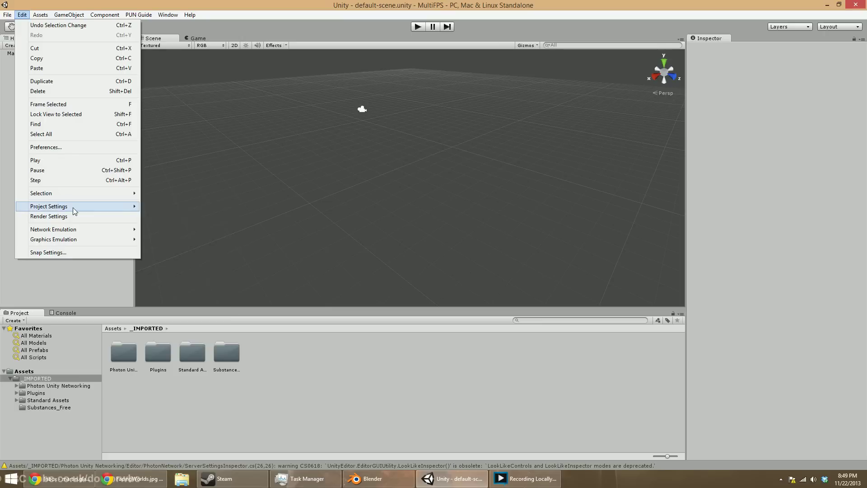
{"action": "mouse_move", "coordinate": [72, 207]}
{"action": "left_click", "coordinate": [172, 306]}
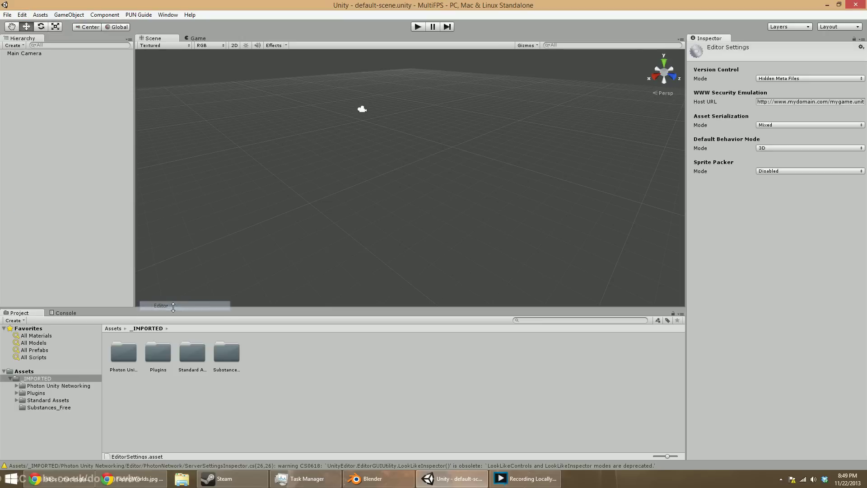
{"action": "left_click", "coordinate": [798, 79]}
{"action": "left_click", "coordinate": [789, 98]}
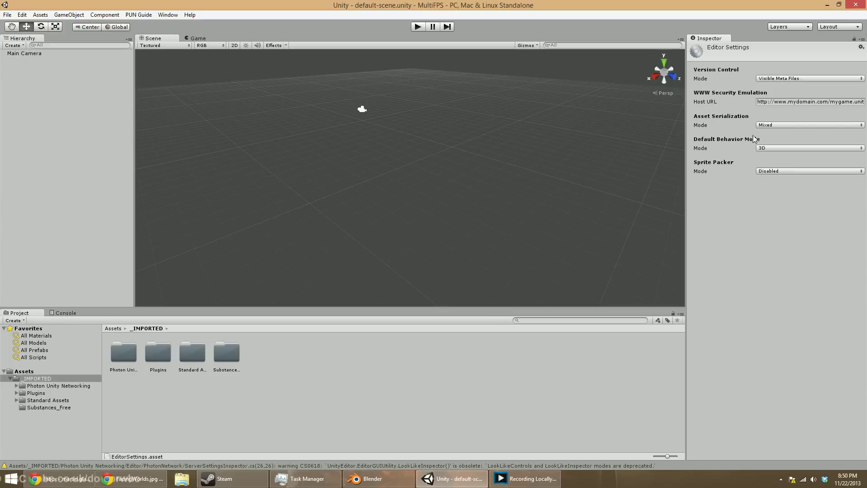
{"action": "left_click", "coordinate": [777, 125]}
{"action": "left_click", "coordinate": [775, 155]}
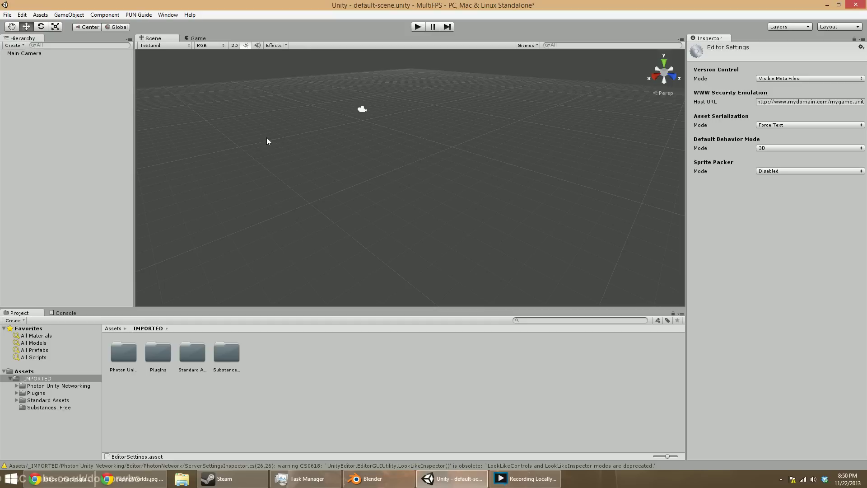
Select the Photon Unity Networking folder inside _IMPORTED.
{"action": "left_click", "coordinate": [122, 359]}
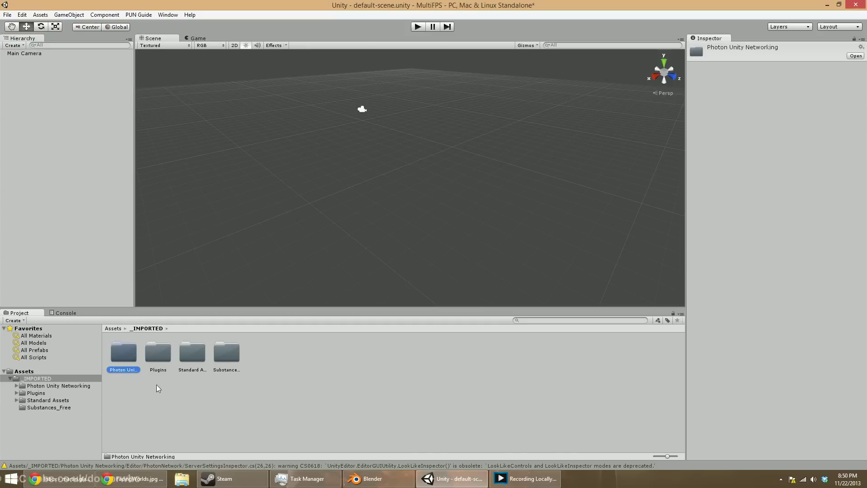